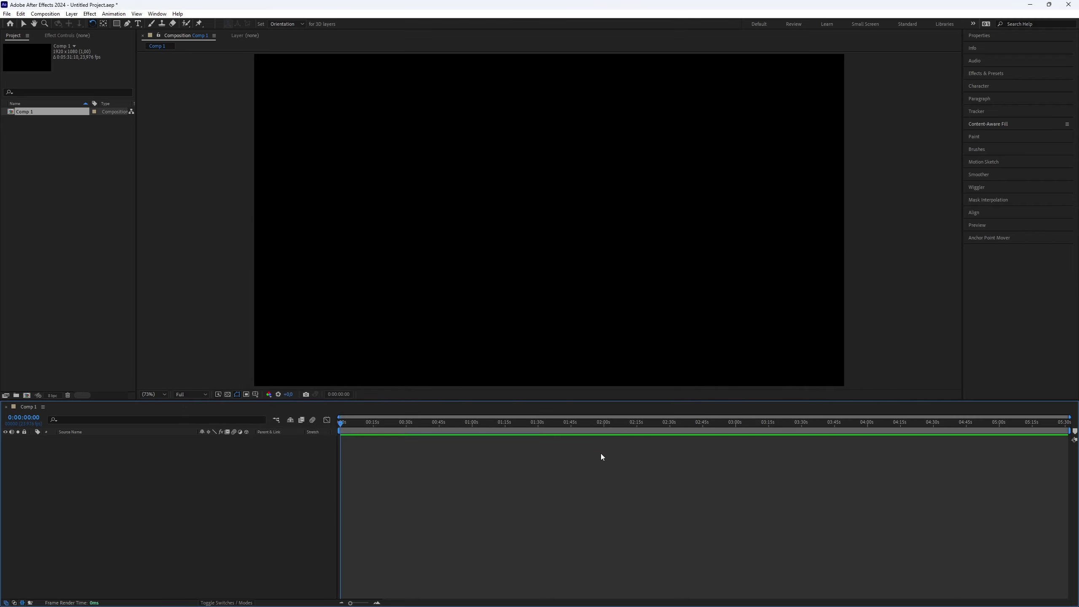
Use the Ellipse tool to draw Shape Layer 1 as a perfect circle centred in Comp 1
{"action": "left_click_drag", "start_coordinate": [117, 24], "coordinate": [173, 43]}
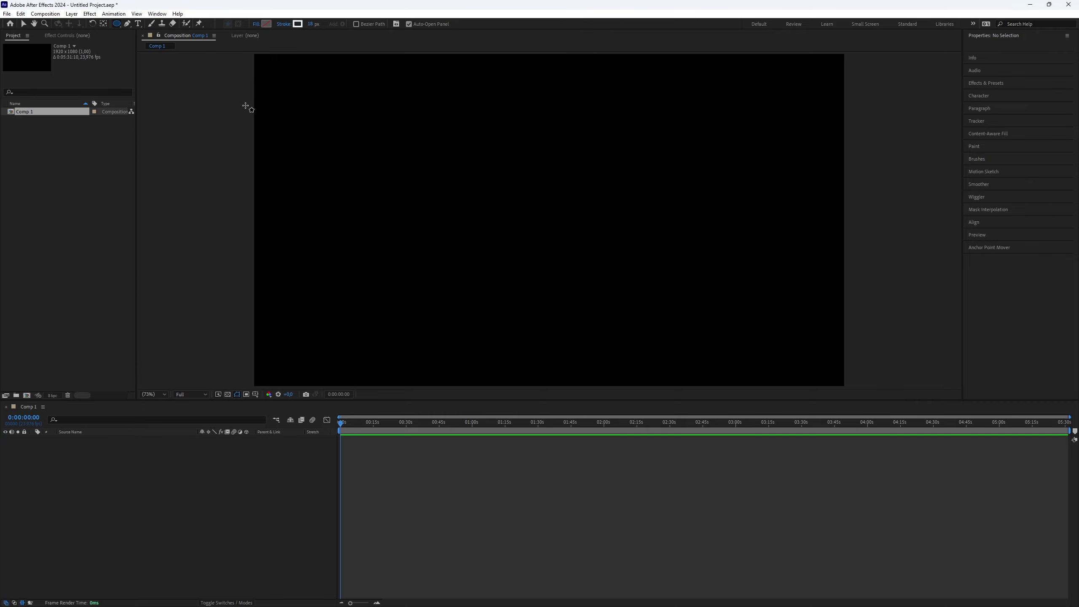
{"action": "left_click_drag", "start_coordinate": [417, 147], "coordinate": [624, 296]}
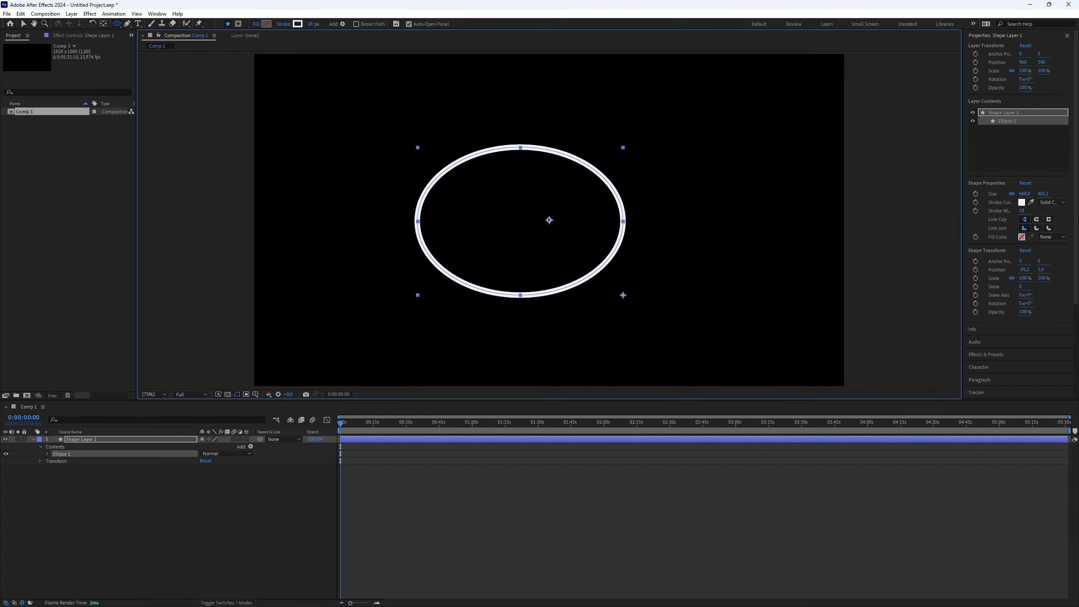
{"action": "left_click_drag", "start_coordinate": [417, 147], "coordinate": [529, 258]}
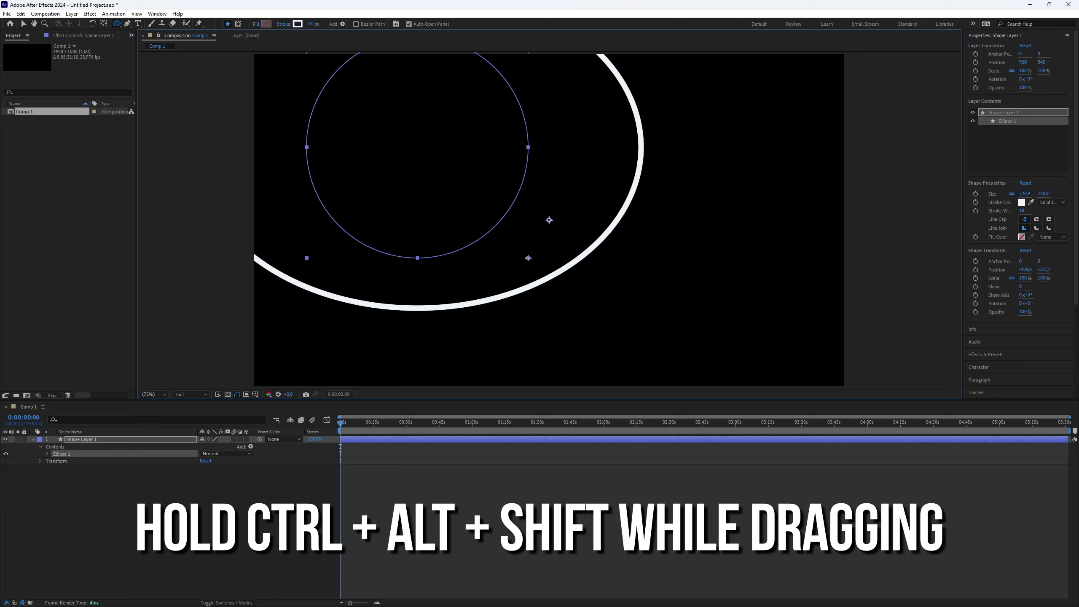
{"action": "left_click_drag", "start_coordinate": [528, 258], "coordinate": [534, 264]}
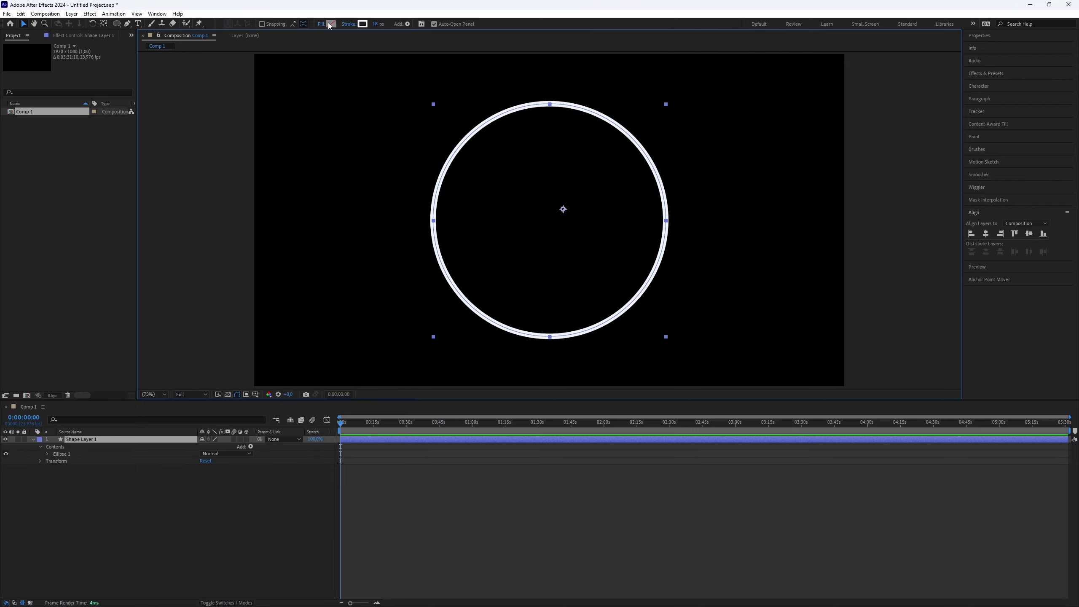
Fill the circle white (FFFFFF), set its stroke to None, and open Effects & Presets
{"action": "left_click", "coordinate": [331, 24]}
{"action": "type", "text": "ffffff"}
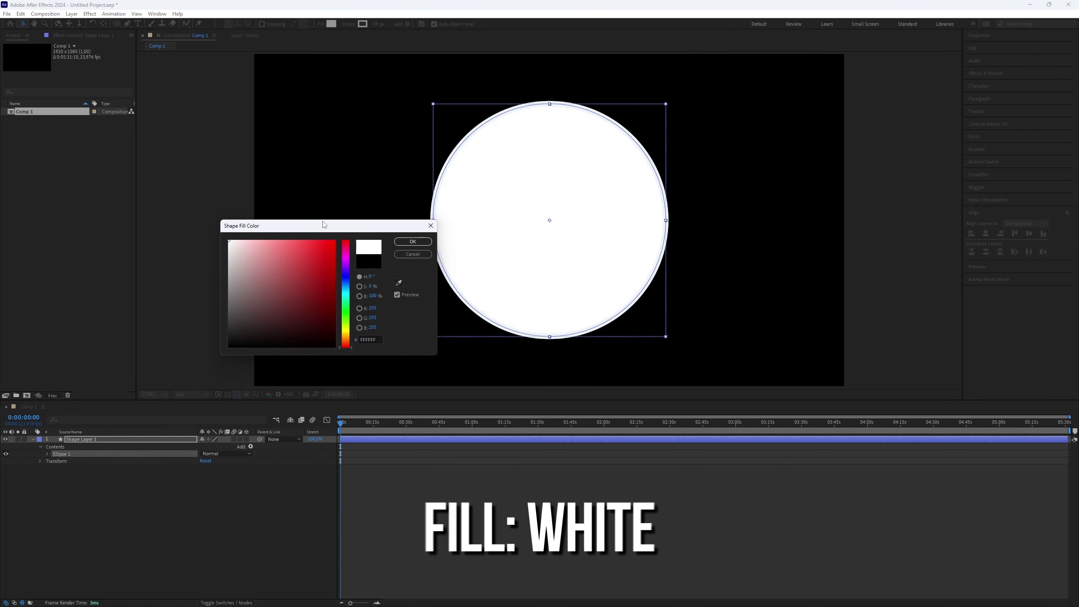
{"action": "key", "text": "Return"}
{"action": "left_click", "coordinate": [347, 24]}
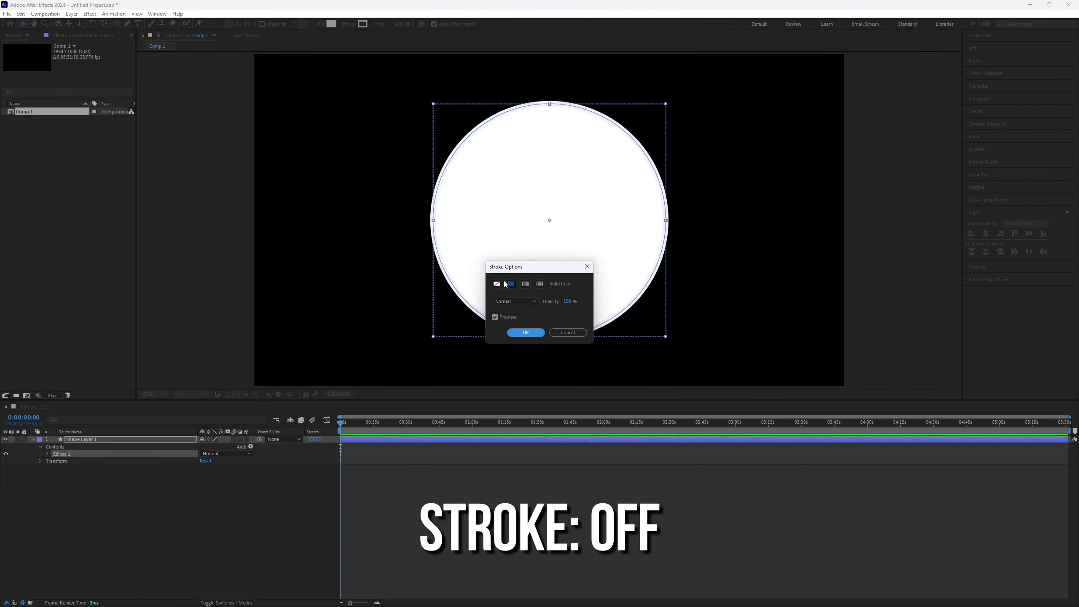
{"action": "left_click", "coordinate": [540, 283]}
{"action": "left_click", "coordinate": [526, 332]}
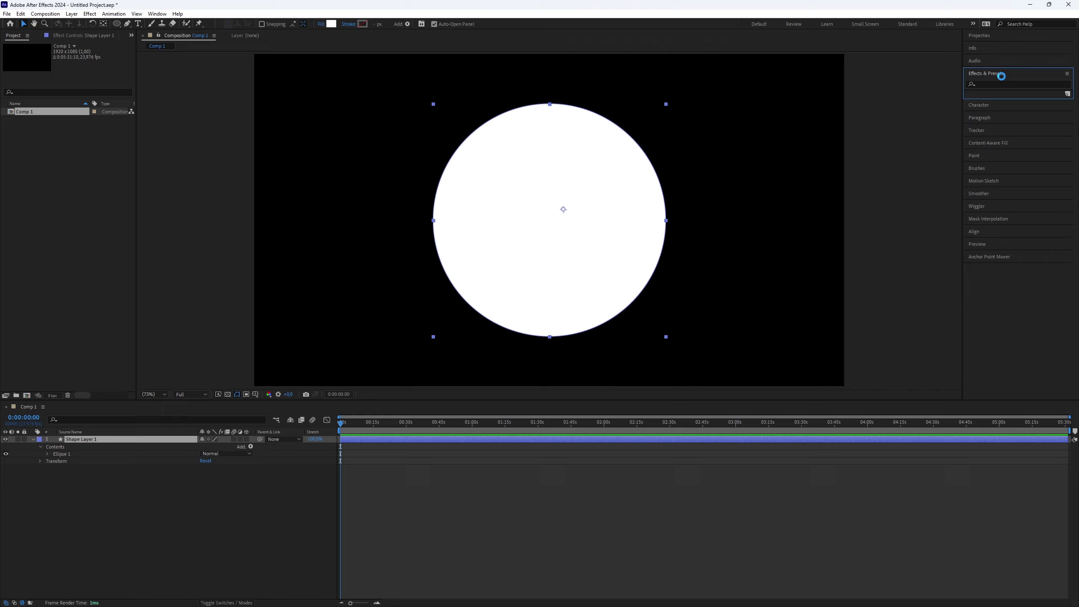
{"action": "left_click", "coordinate": [1001, 75]}
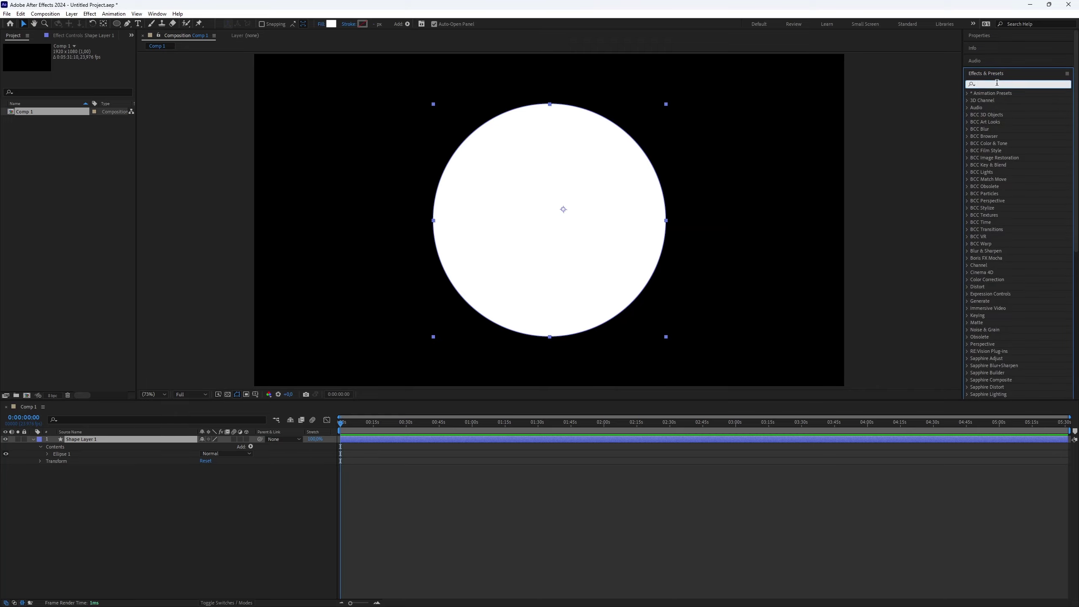
{"action": "type", "text": "turbulent"}
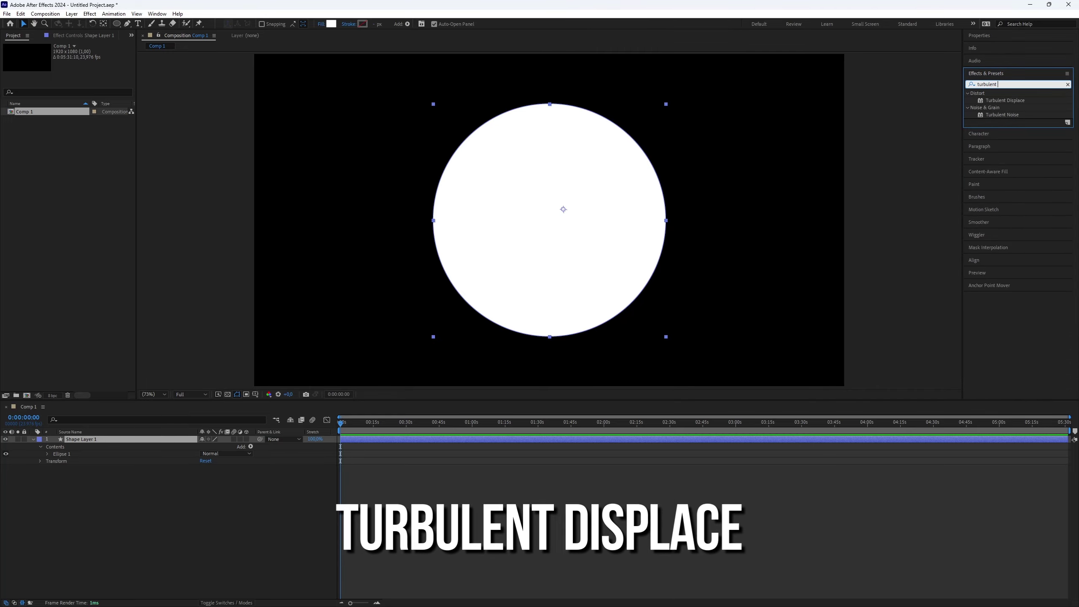
{"action": "type", "text": " displace"}
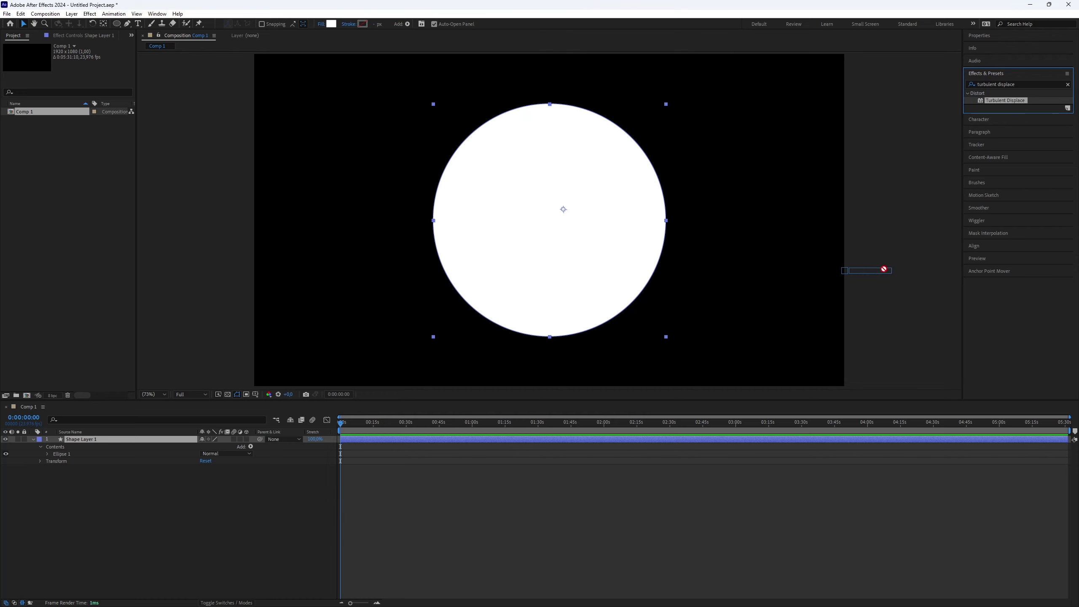
Apply Turbulent Displace to the white circle and raise its Amount to 69
{"action": "left_click_drag", "start_coordinate": [1024, 104], "coordinate": [593, 214]}
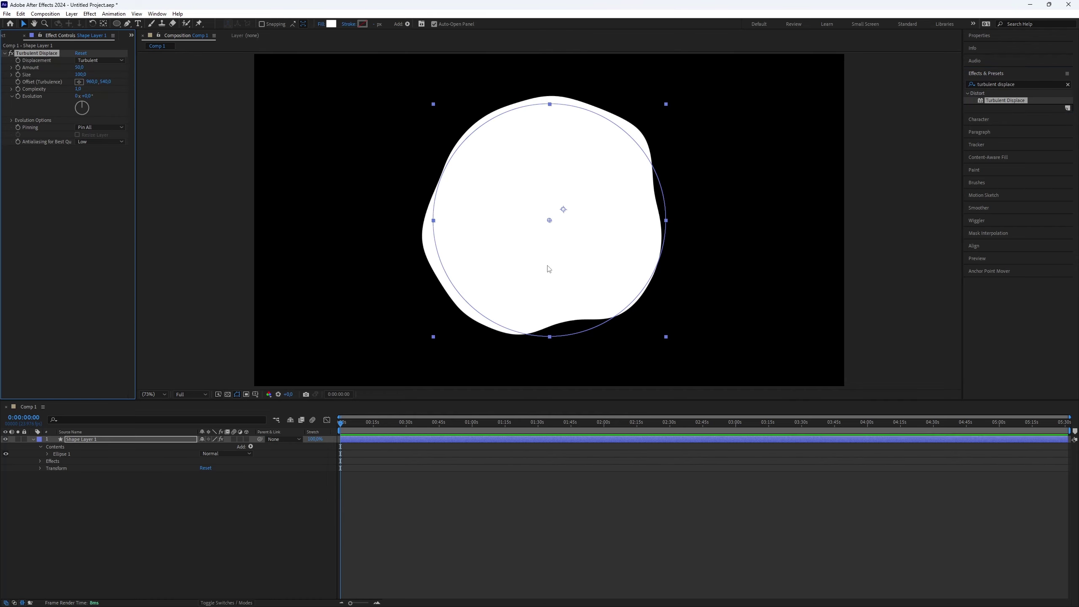
{"action": "left_click_drag", "start_coordinate": [80, 67], "coordinate": [86, 89]}
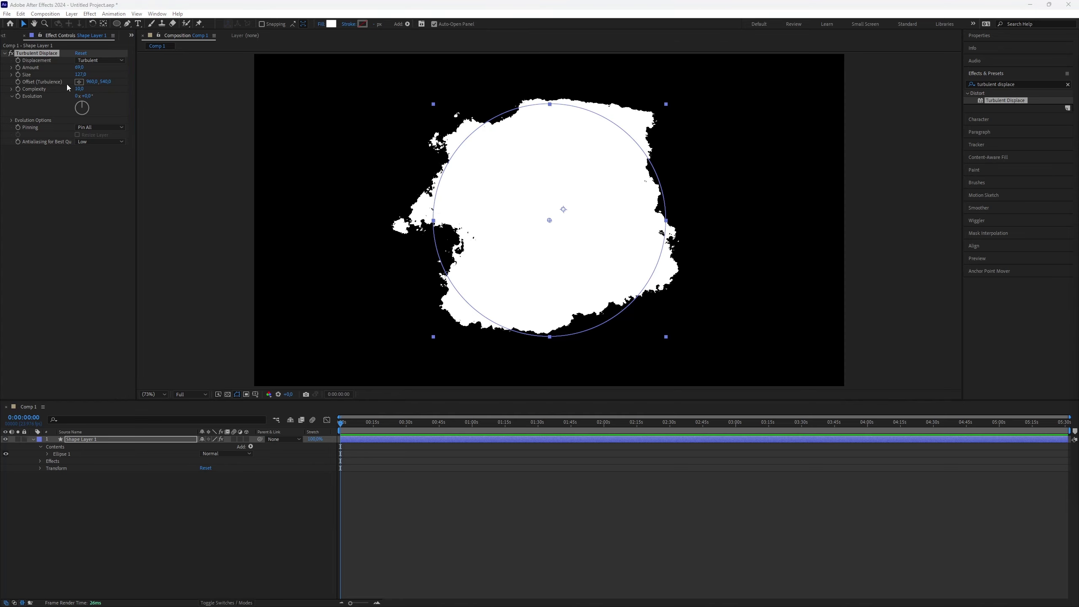
Add an Evolution keyframe at 0s and move the playhead toward 15 seconds
{"action": "left_click", "coordinate": [106, 172]}
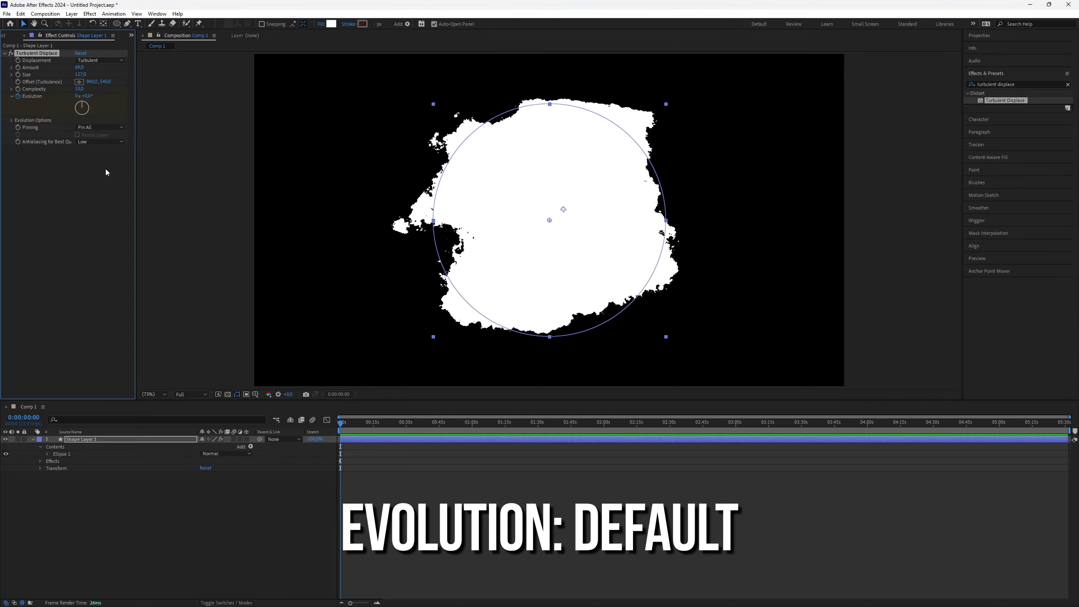
{"action": "key", "text": "u"}
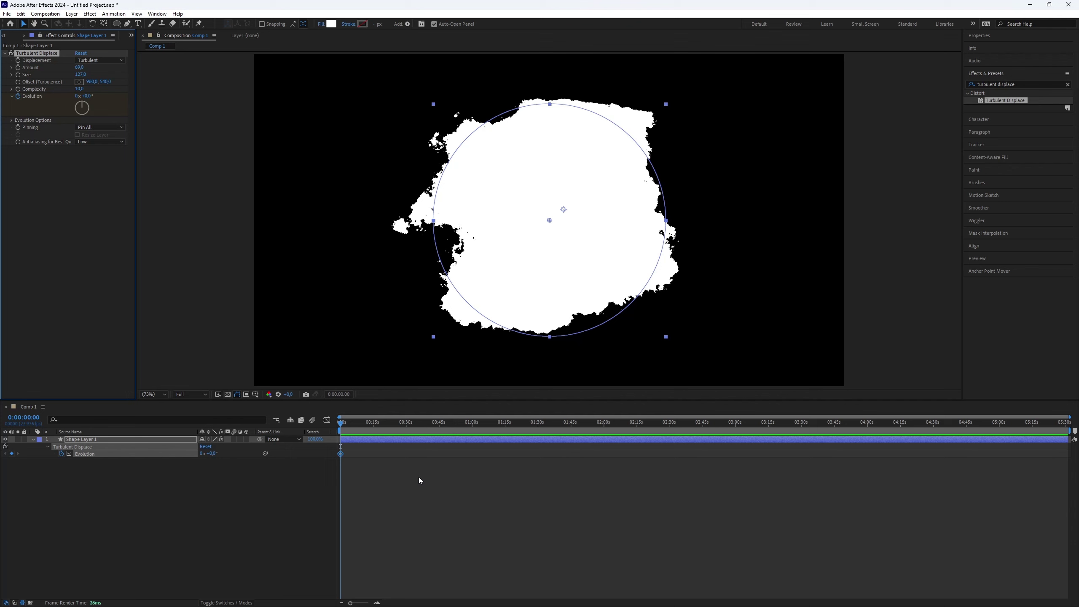
{"action": "mouse_move", "coordinate": [411, 428]}
{"action": "left_mouse_down"}
{"action": "mouse_move", "coordinate": [424, 424]}
{"action": "mouse_move", "coordinate": [414, 424]}
{"action": "left_mouse_up"}
{"action": "key", "text": "equal"}
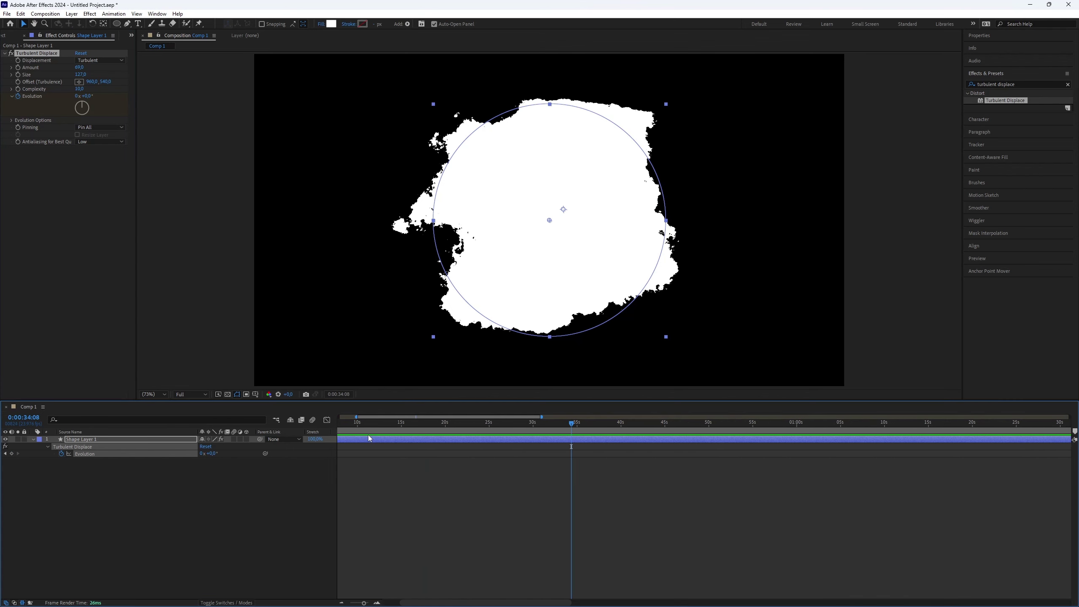
{"action": "key", "text": "equal"}
{"action": "left_click", "coordinate": [449, 425]}
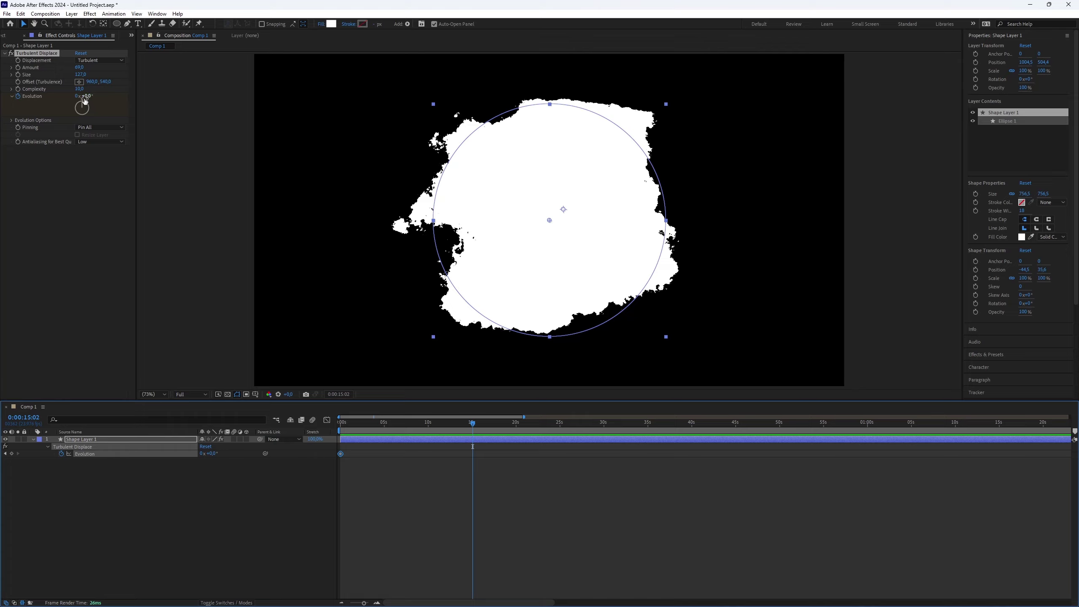
Set Evolution to about 4x+70° at 15s and preview the churning splash
{"action": "mouse_move", "coordinate": [91, 97]}
{"action": "left_mouse_down"}
{"action": "mouse_move", "coordinate": [826, 204]}
{"action": "mouse_move", "coordinate": [836, 252]}
{"action": "left_mouse_up"}
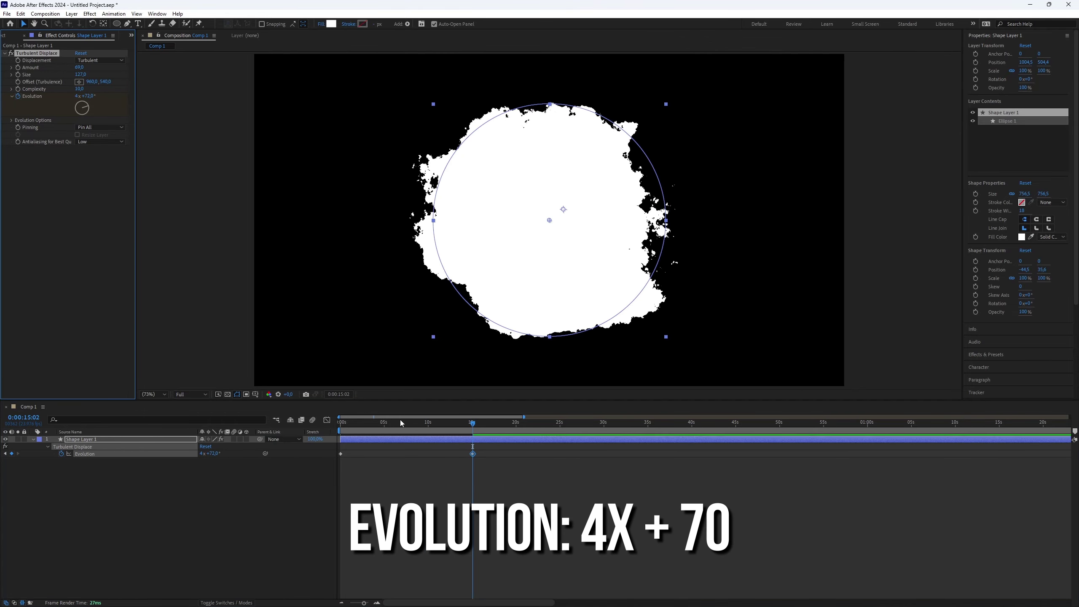
{"action": "left_click_drag", "start_coordinate": [400, 422], "coordinate": [340, 424]}
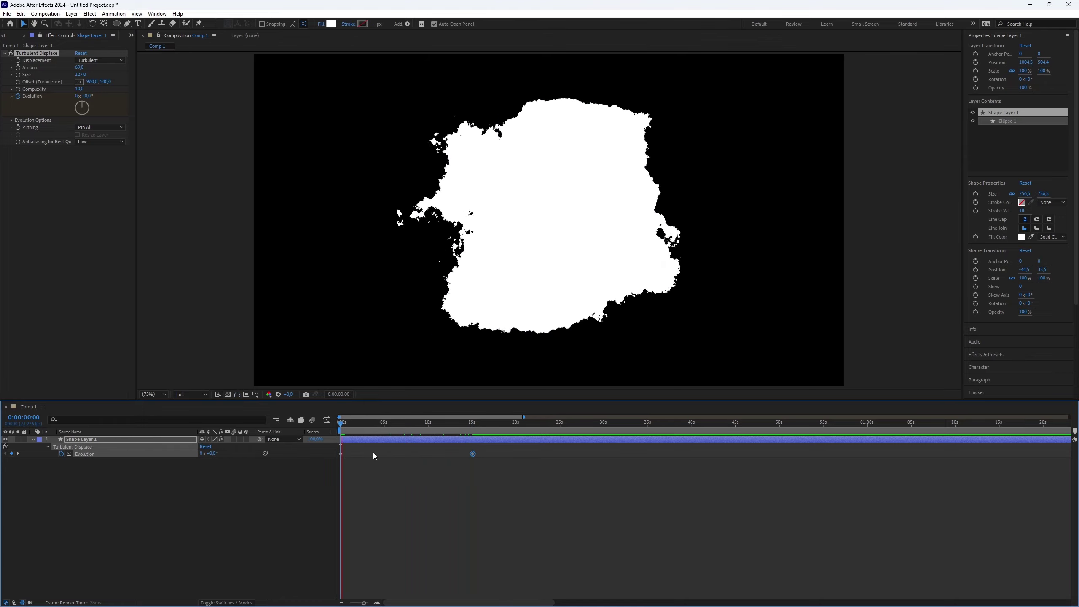
{"action": "key", "text": "space"}
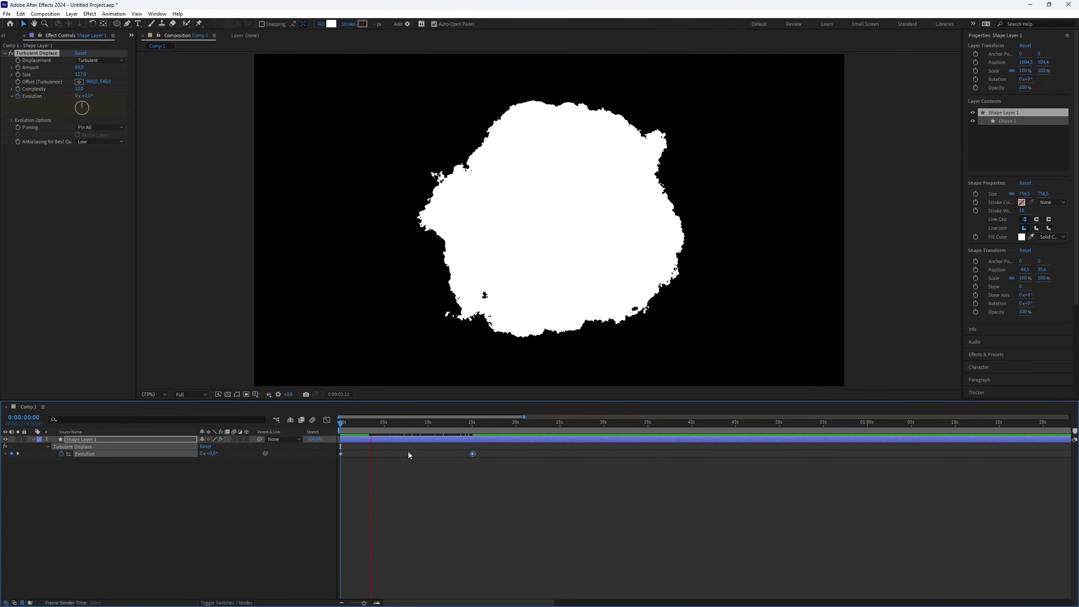
{"action": "key", "text": "space"}
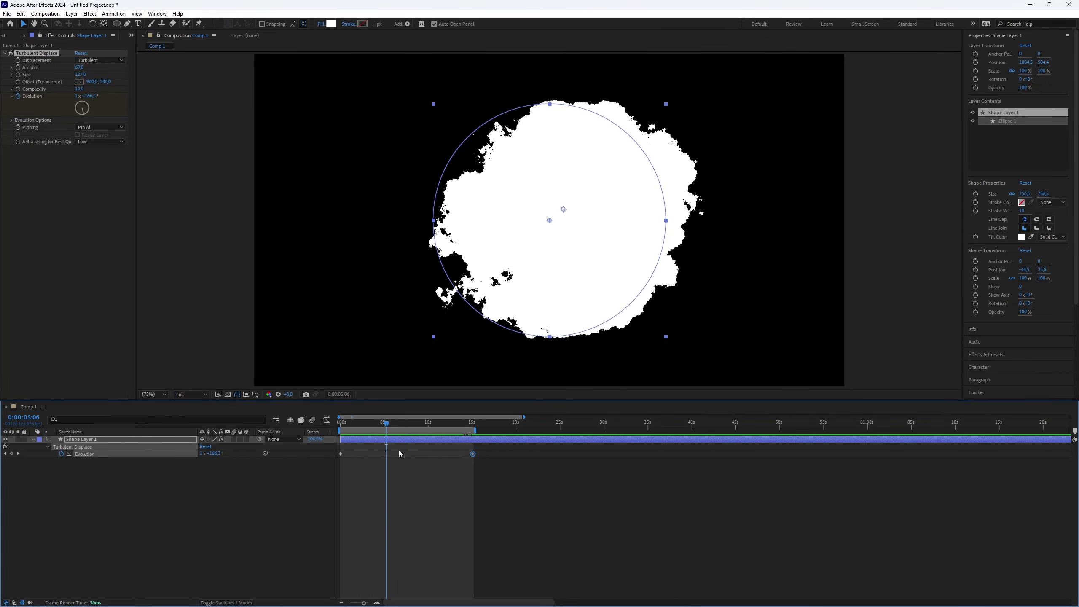
Keyframe Shape Layer 1's Scale so the splash starts at 0% at the timeline start
{"action": "left_click", "coordinate": [190, 483]}
{"action": "left_click", "coordinate": [100, 440]}
{"action": "key", "text": "s"}
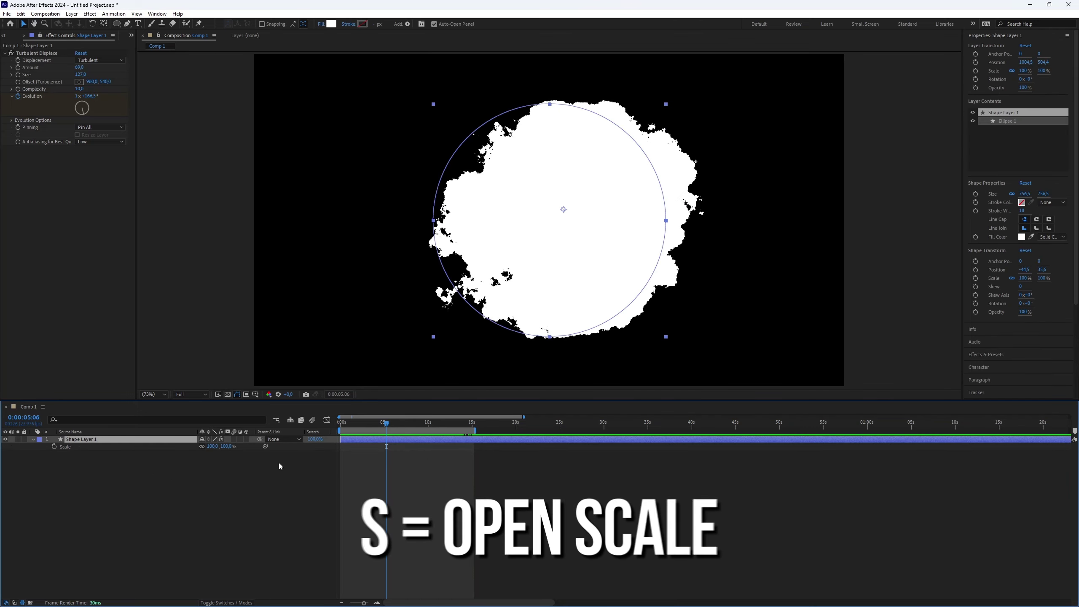
{"action": "key", "text": "Home"}
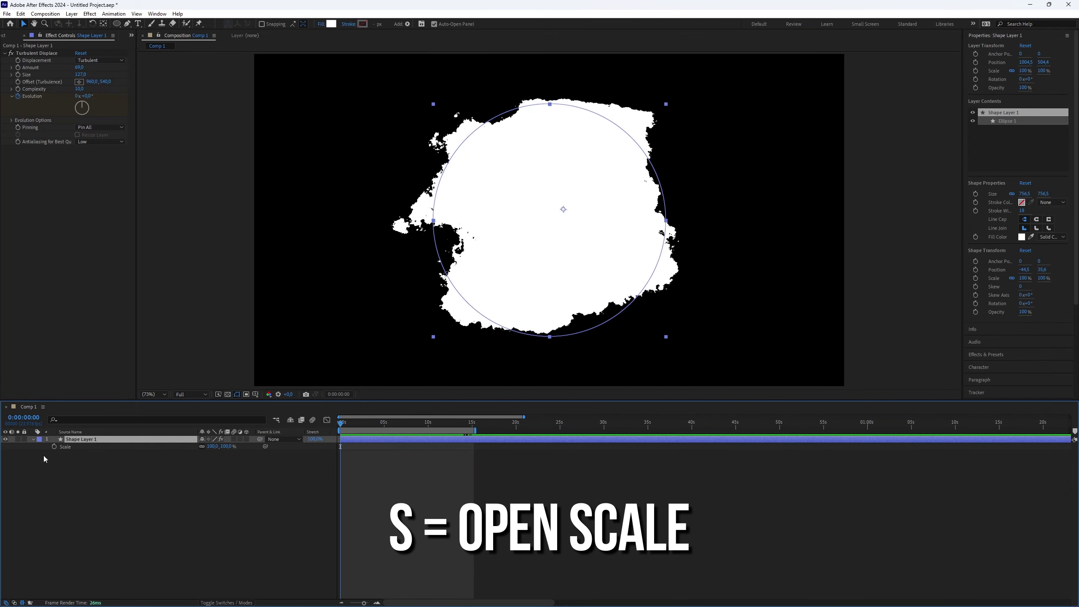
{"action": "left_click", "coordinate": [54, 447]}
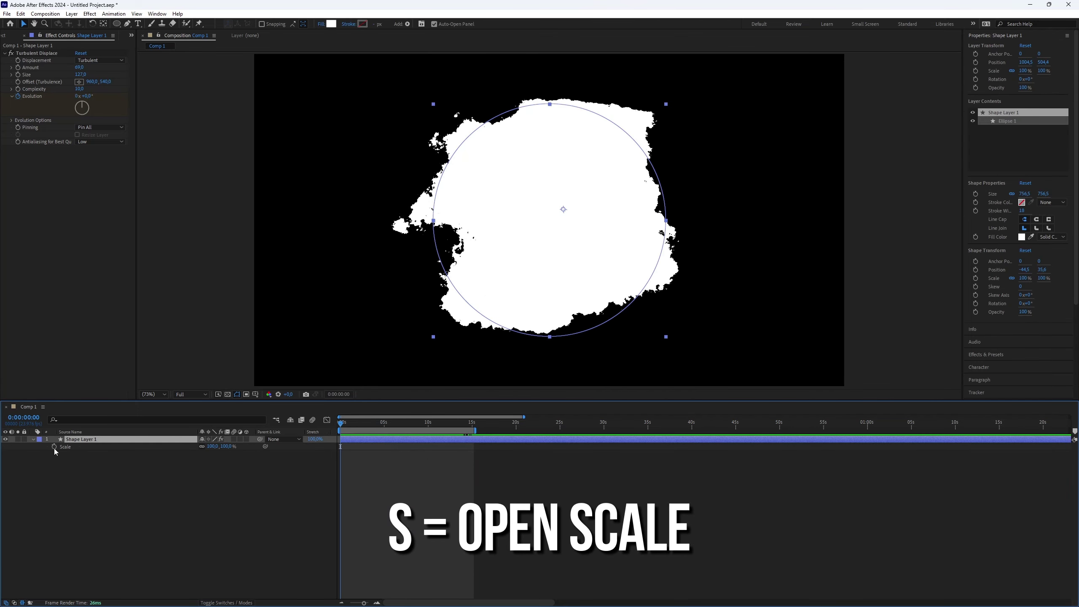
{"action": "left_click", "coordinate": [398, 462]}
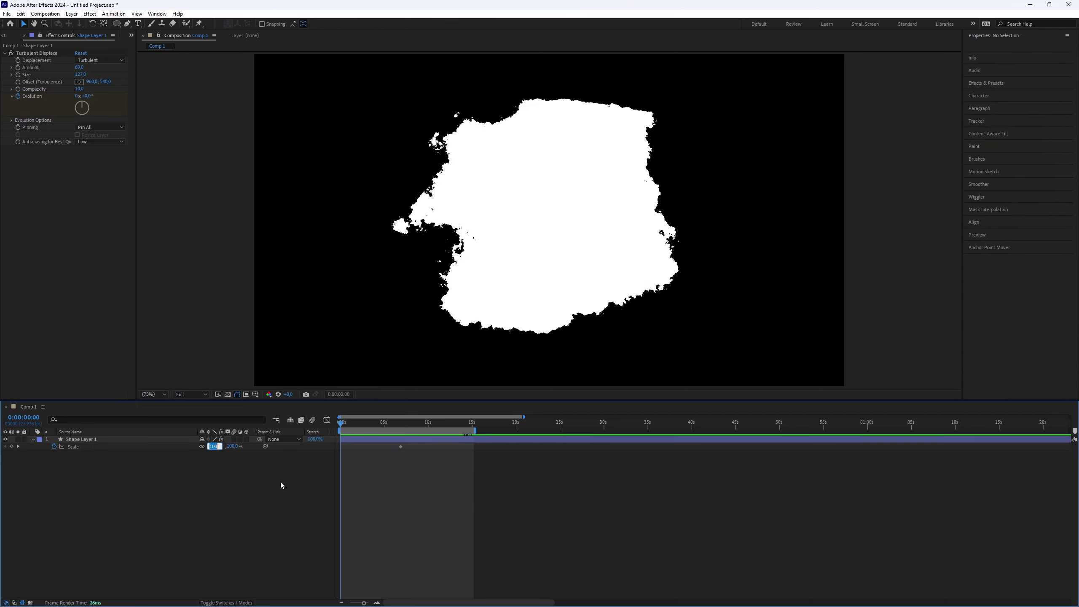
{"action": "type", "text": "0"}
{"action": "key", "text": "Return"}
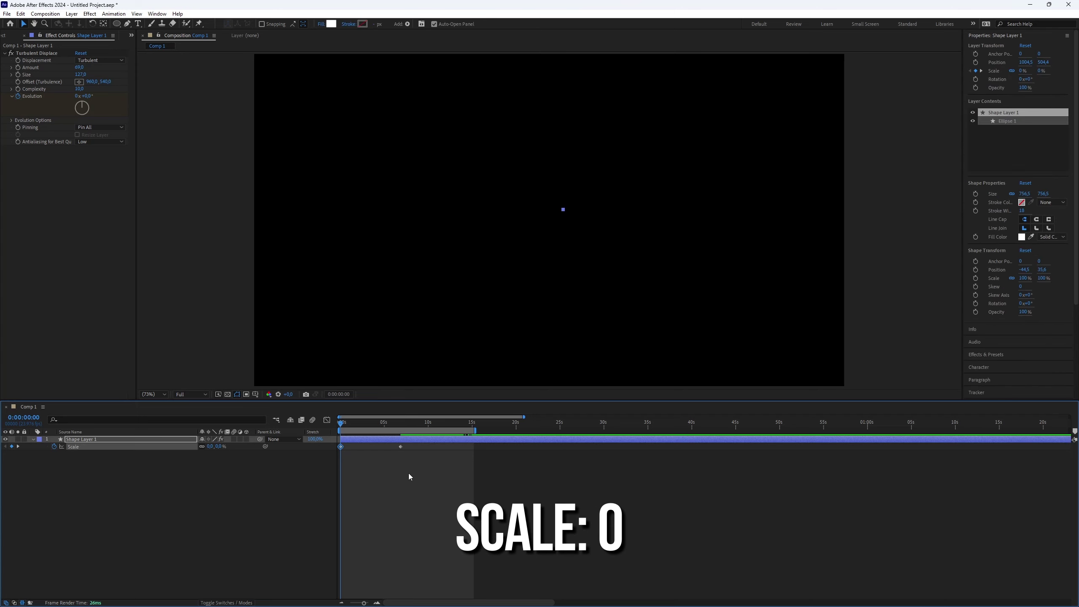
Preview the growth, then apply Easy Ease (F9) to both Scale keyframes
{"action": "key", "text": "space"}
{"action": "key", "text": "u"}
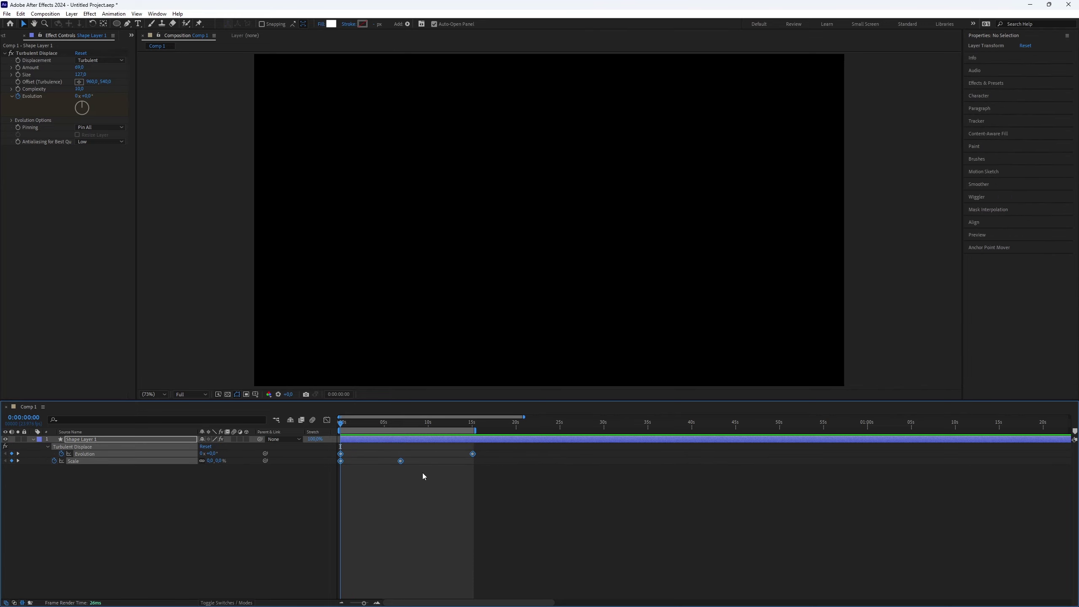
{"action": "mouse_move", "coordinate": [406, 474]}
{"action": "left_mouse_down"}
{"action": "mouse_move", "coordinate": [338, 469]}
{"action": "mouse_move", "coordinate": [340, 459]}
{"action": "left_mouse_up"}
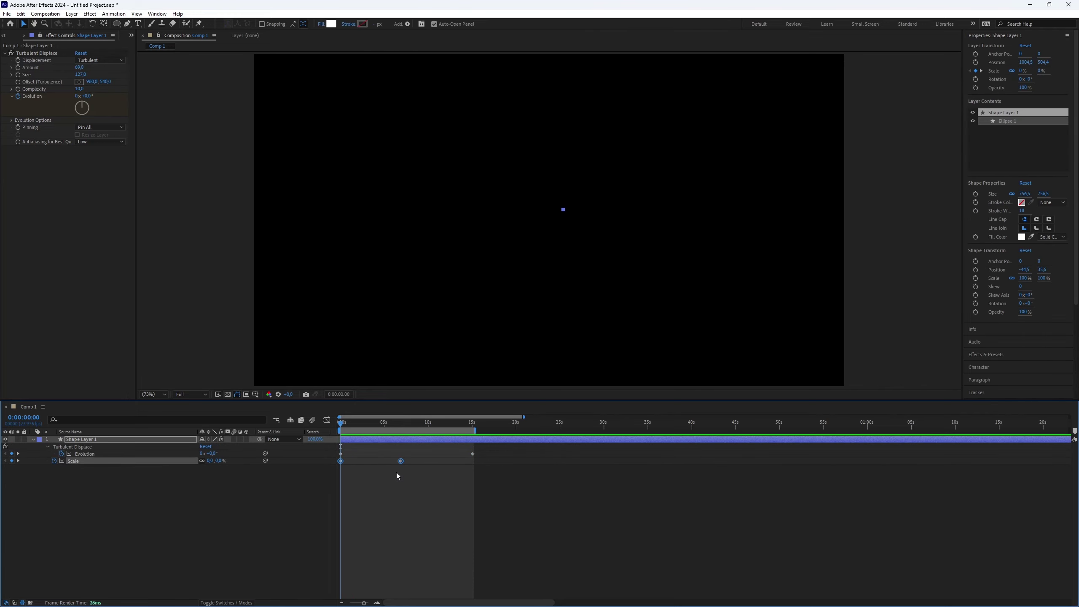
{"action": "key", "text": "F9"}
In the Scale speed graph, drag the first keyframe's influence into a sharp burst, then preview
{"action": "left_click", "coordinate": [328, 421]}
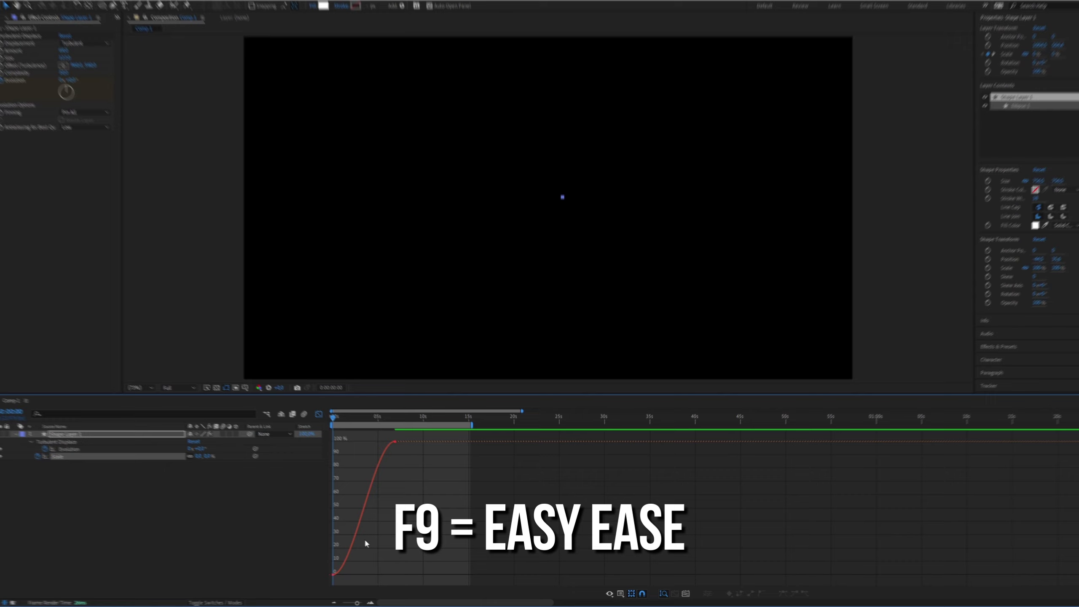
{"action": "left_click", "coordinate": [660, 582]}
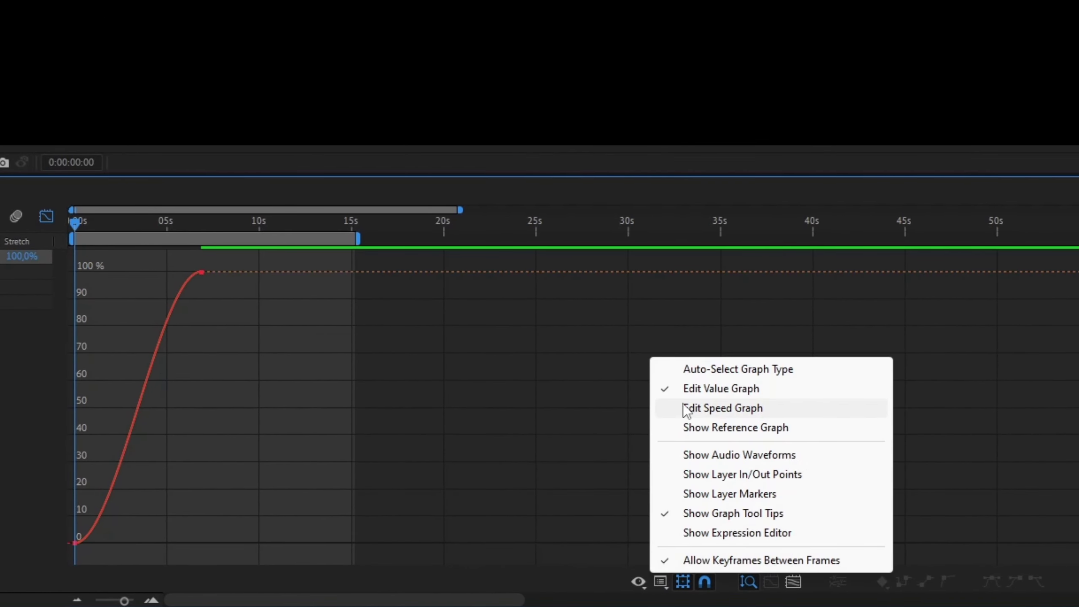
{"action": "left_click", "coordinate": [723, 408]}
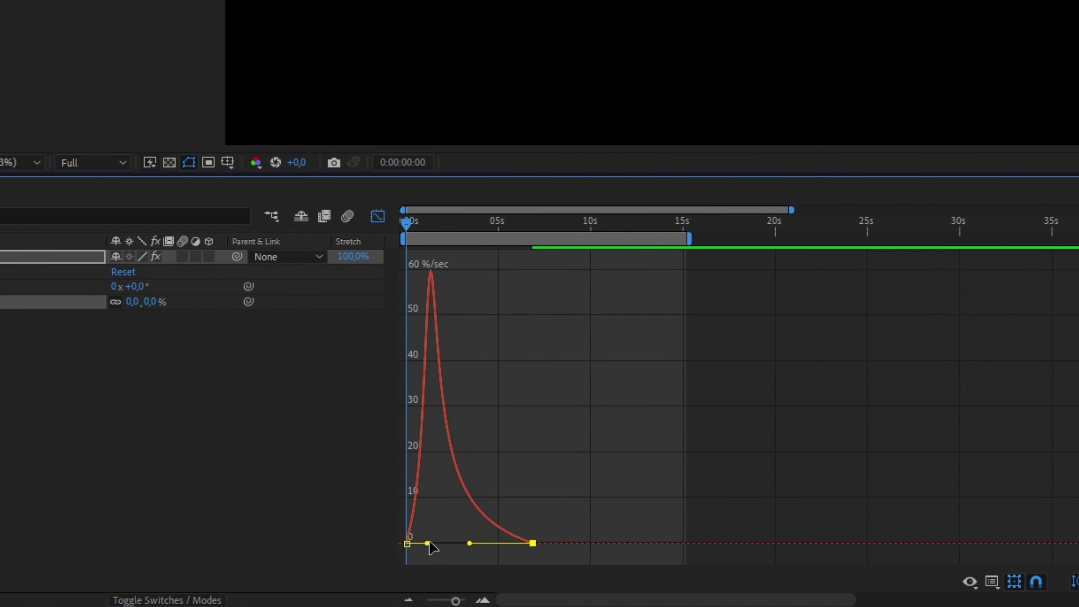
{"action": "left_click_drag", "start_coordinate": [458, 552], "coordinate": [437, 541]}
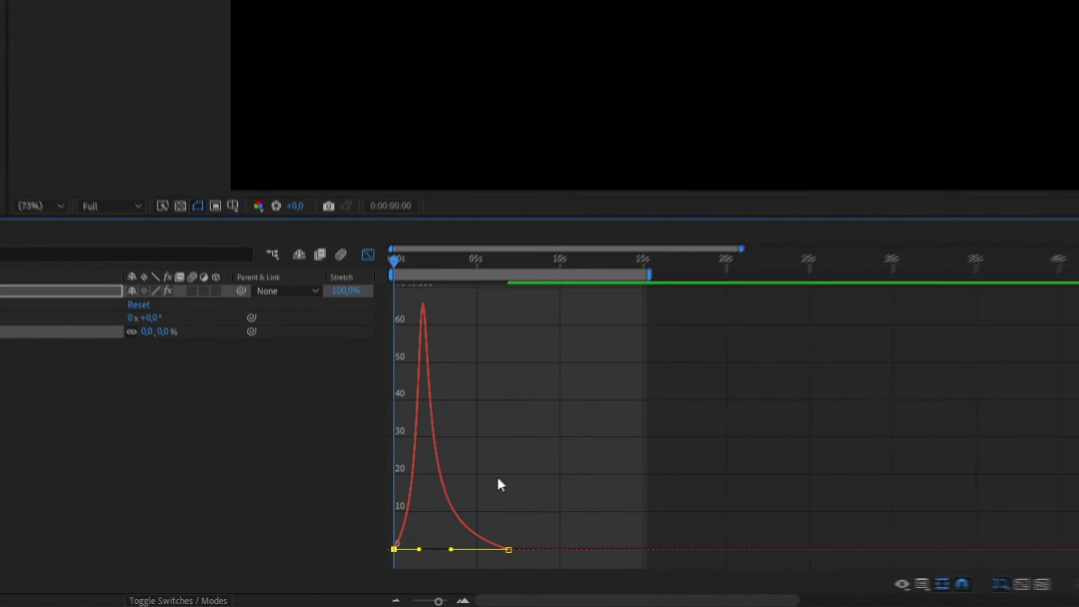
{"action": "left_click", "coordinate": [490, 529]}
{"action": "key", "text": "space"}
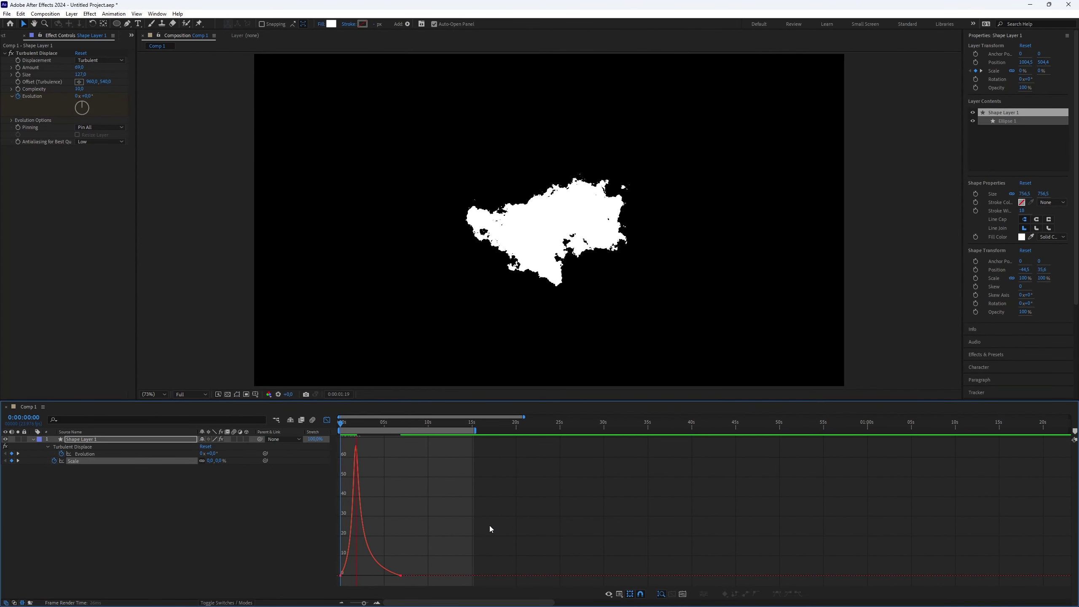
Move the Evolution keyframe to about 30 seconds and go to roughly 10 seconds
{"action": "key", "text": "shift+F3"}
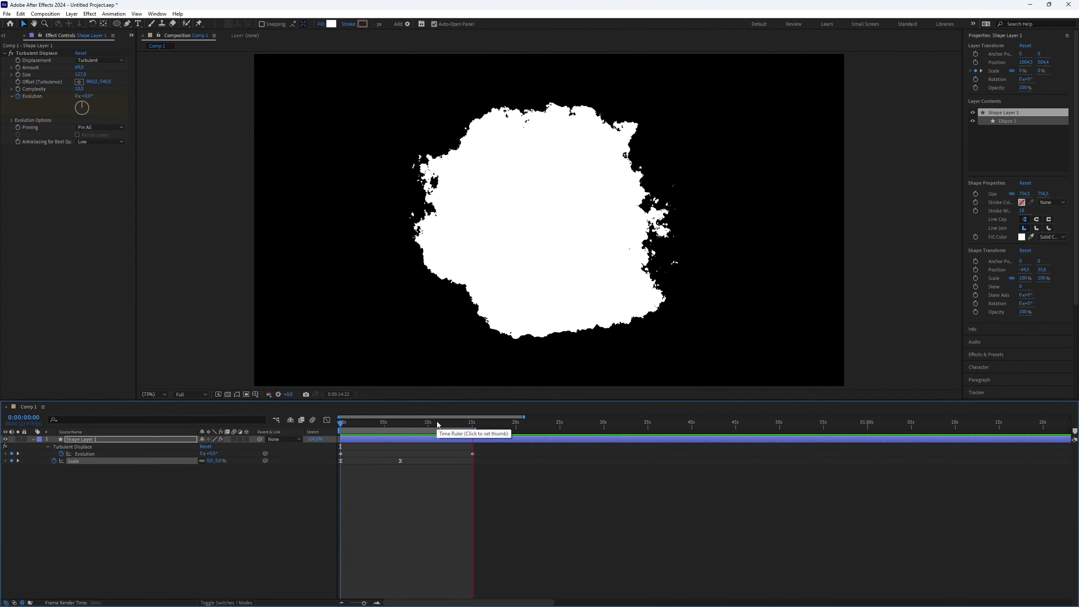
{"action": "left_click_drag", "start_coordinate": [473, 454], "coordinate": [609, 454]}
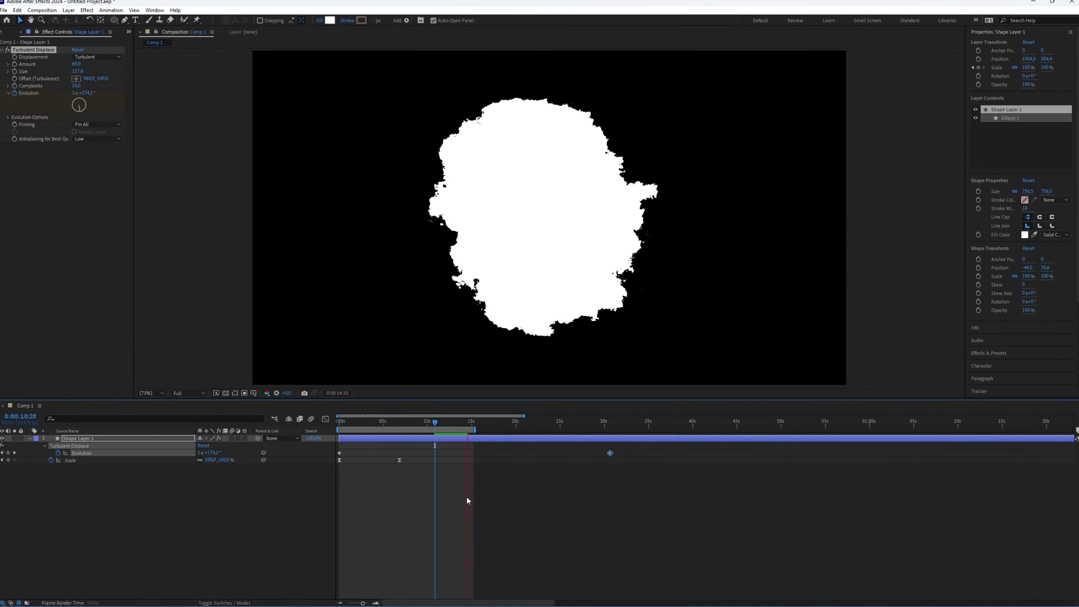
{"action": "mouse_move", "coordinate": [419, 423]}
{"action": "left_mouse_down"}
{"action": "mouse_move", "coordinate": [470, 430]}
{"action": "mouse_move", "coordinate": [428, 423]}
{"action": "mouse_move", "coordinate": [455, 435]}
{"action": "left_mouse_up"}
{"action": "left_click", "coordinate": [401, 461]}
Hold Scale at 100% near 9:23, then scrub it very high so the splash fills the frame
{"action": "key", "text": "alt+shift+s"}
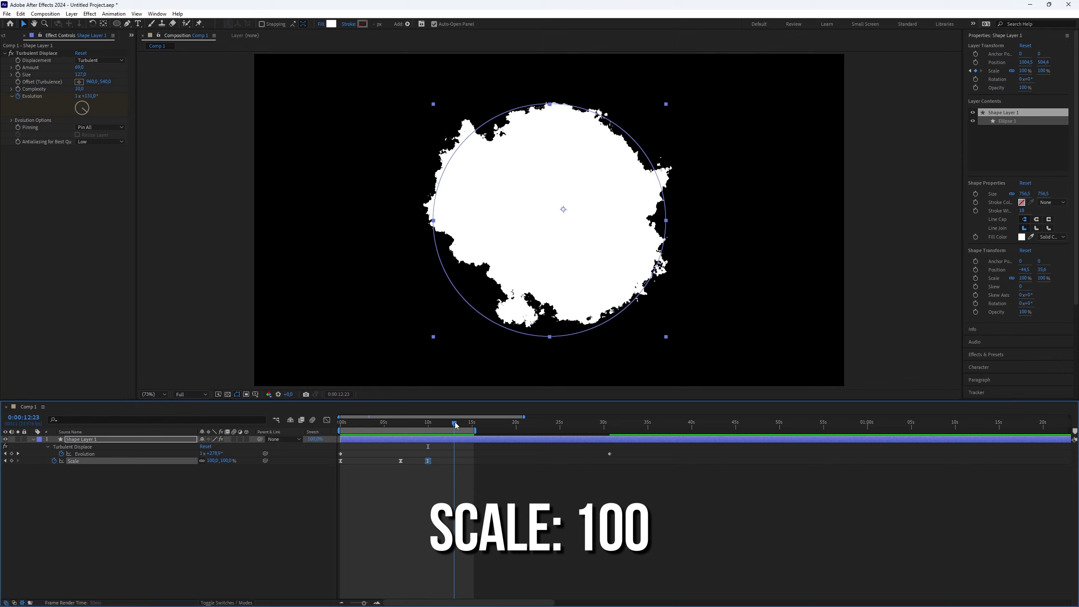
{"action": "left_click", "coordinate": [340, 459]}
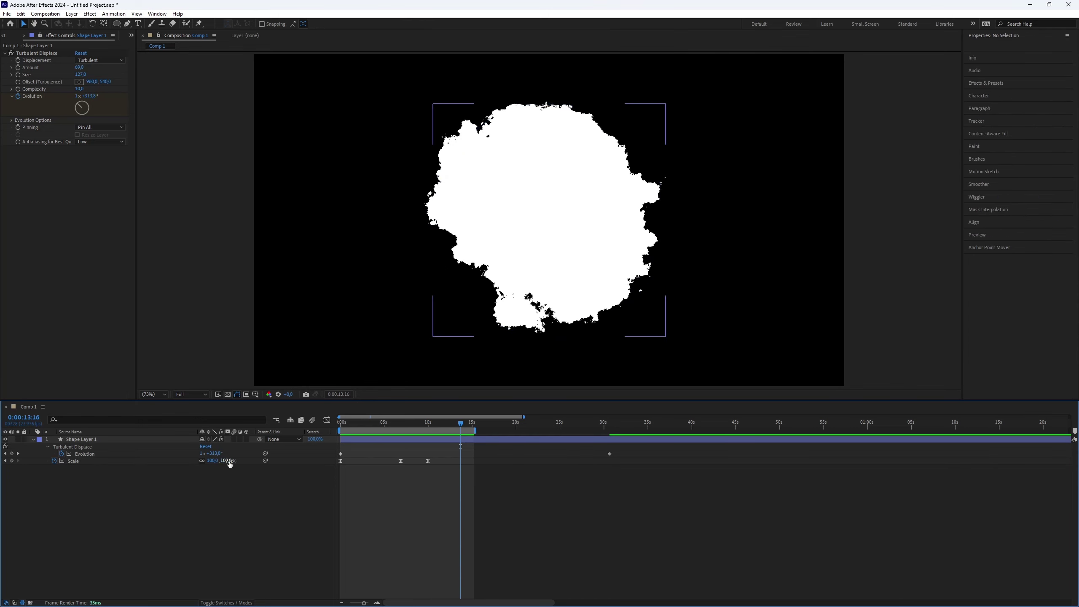
{"action": "left_click_drag", "start_coordinate": [229, 462], "coordinate": [321, 463]}
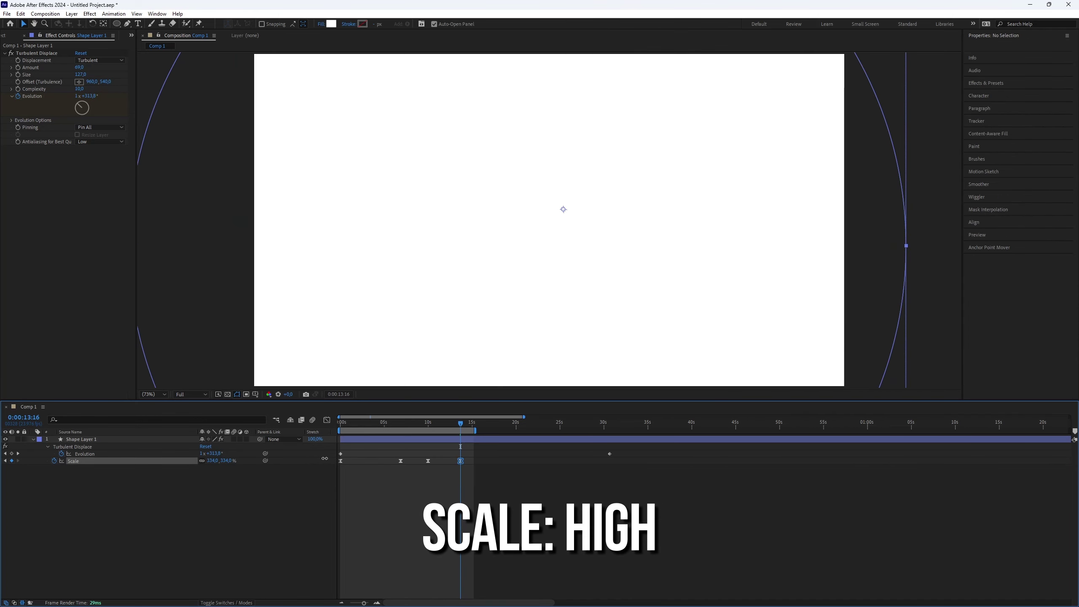
{"action": "mouse_move", "coordinate": [487, 480]}
{"action": "left_mouse_down"}
{"action": "mouse_move", "coordinate": [420, 461]}
{"action": "mouse_move", "coordinate": [538, 460]}
{"action": "left_mouse_up"}
Sharpen the second Scale speed ramp in the Graph Editor and preview from about 9 seconds
{"action": "left_click", "coordinate": [327, 419]}
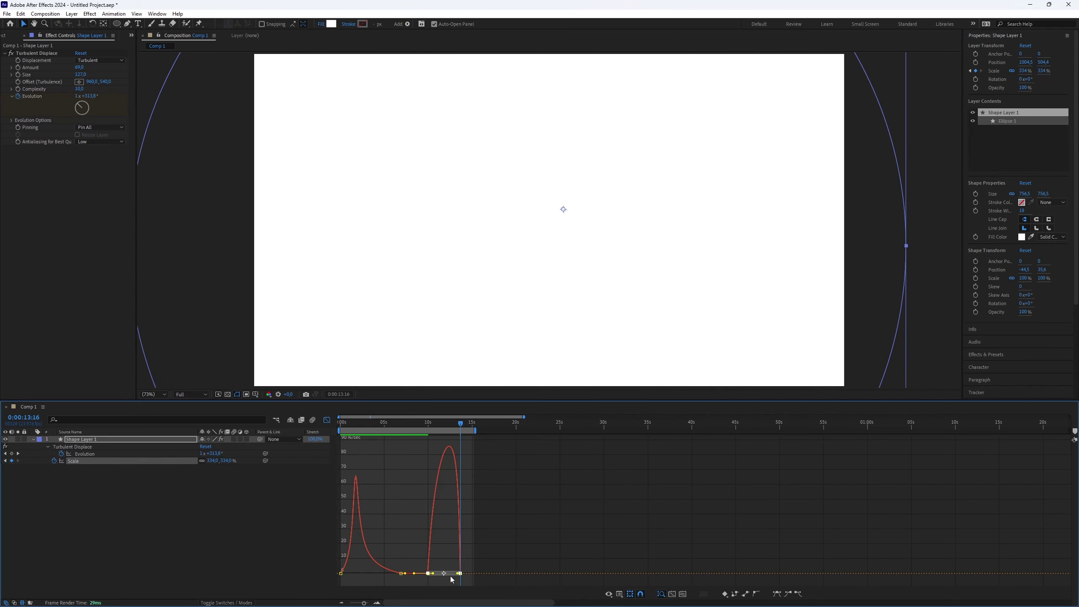
{"action": "scroll", "coordinate": [437, 574], "scroll_direction": "up", "scroll_amount": 3}
{"action": "left_click_drag", "start_coordinate": [444, 578], "coordinate": [482, 575]}
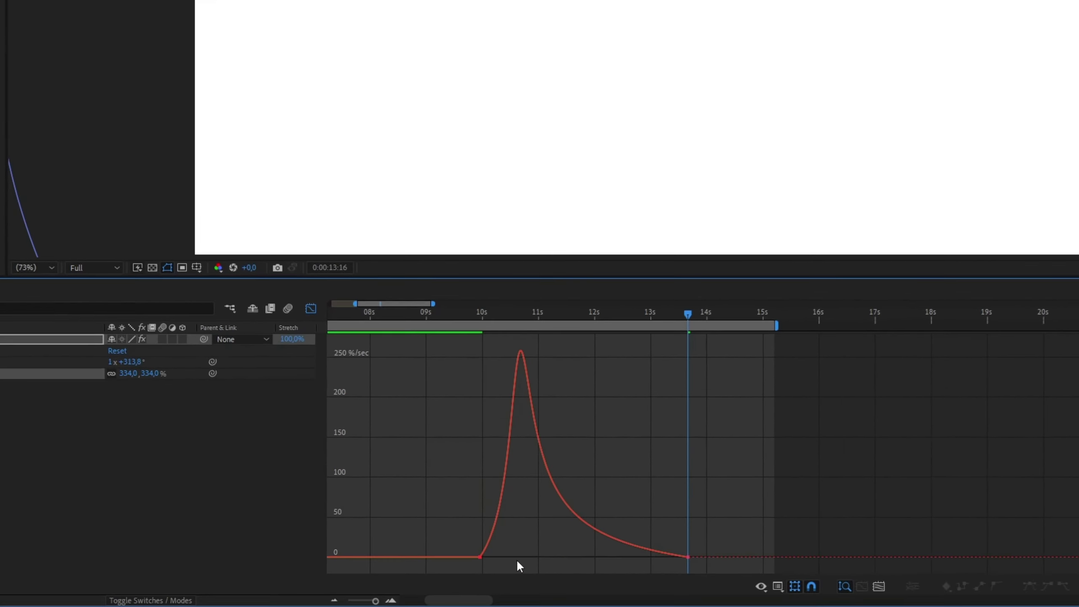
{"action": "left_click_drag", "start_coordinate": [411, 546], "coordinate": [453, 586]}
{"action": "left_click_drag", "start_coordinate": [518, 581], "coordinate": [534, 556]}
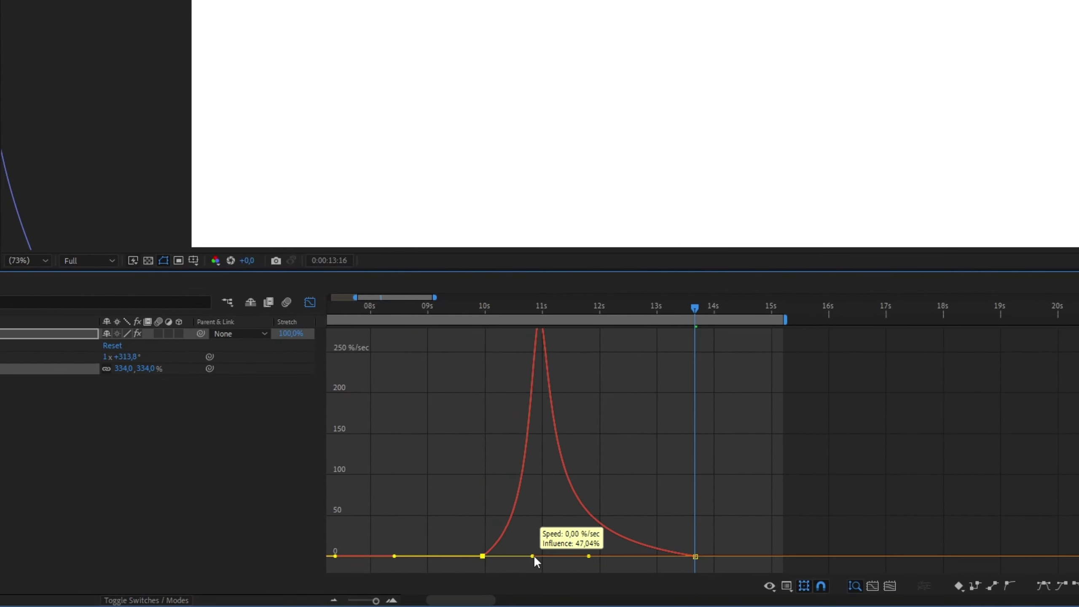
{"action": "left_click", "coordinate": [448, 307]}
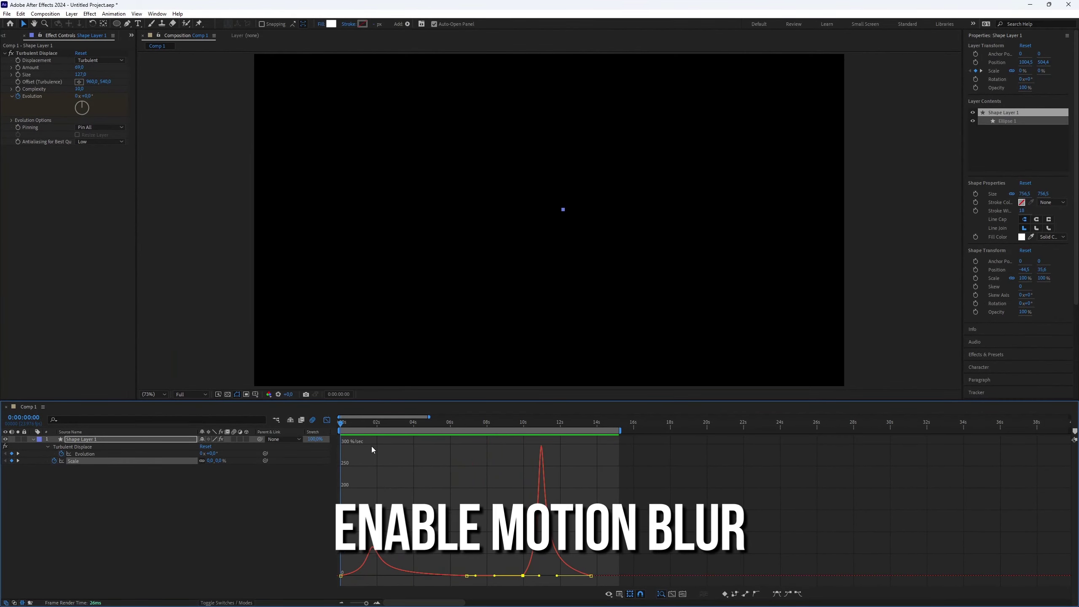
{"action": "key", "text": "space"}
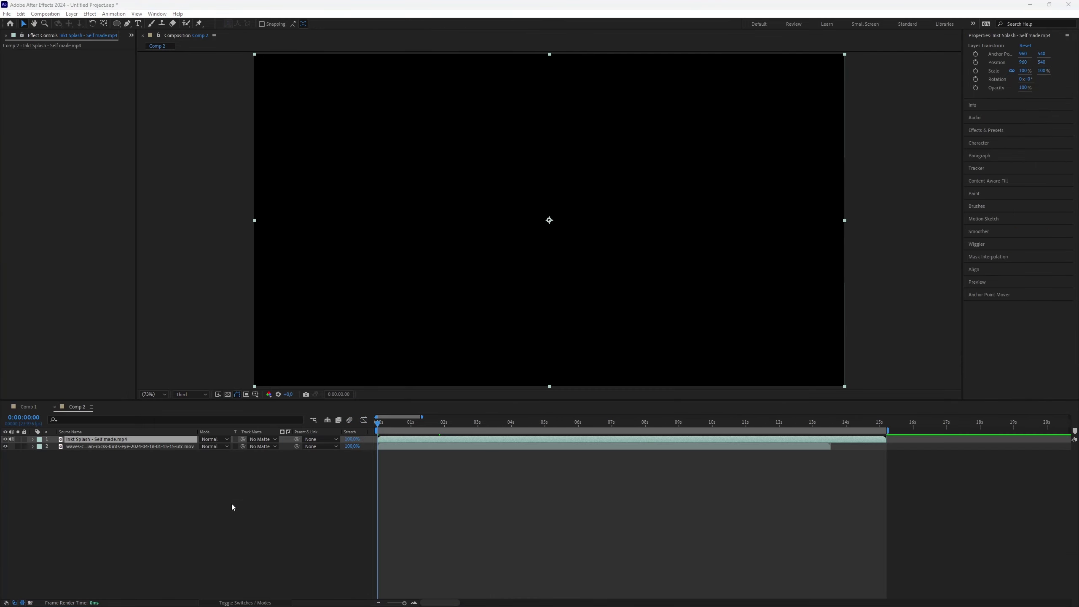
{"action": "left_click", "coordinate": [418, 513]}
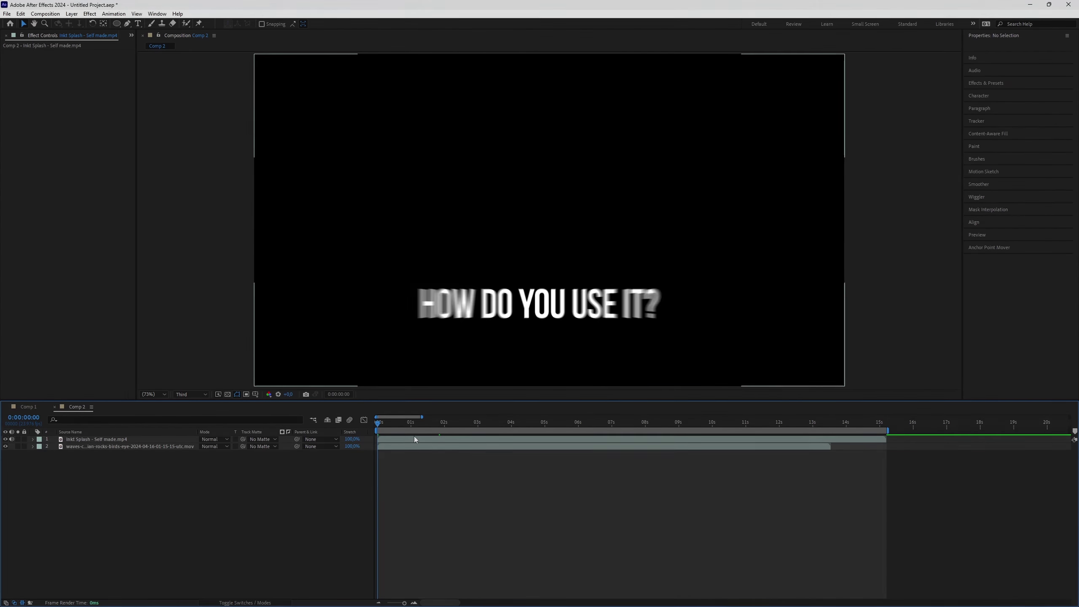
{"action": "left_click", "coordinate": [114, 445]}
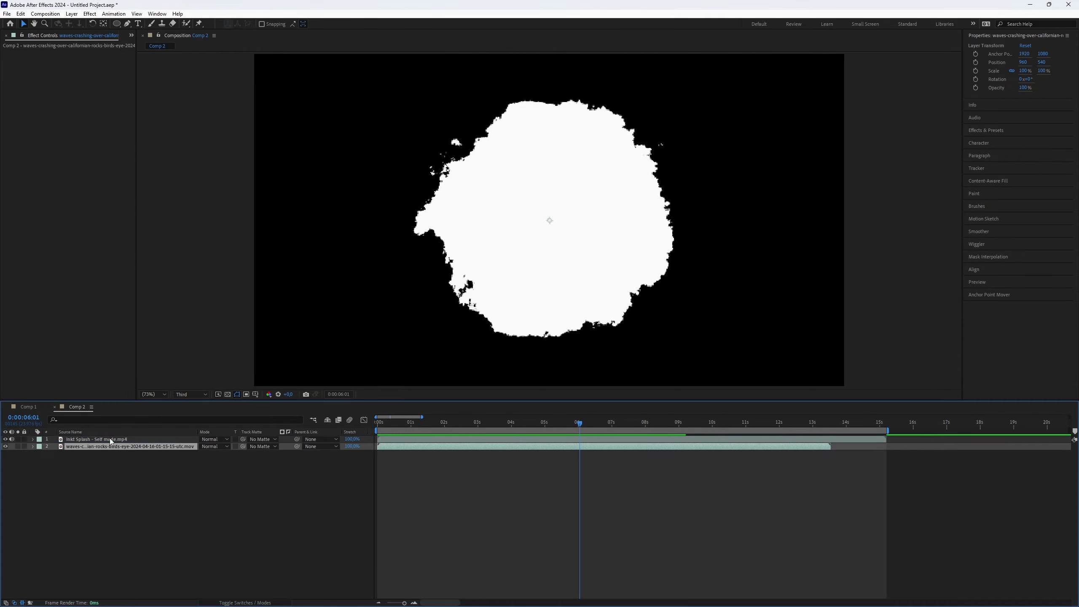
{"action": "left_click_drag", "start_coordinate": [111, 442], "coordinate": [110, 437]}
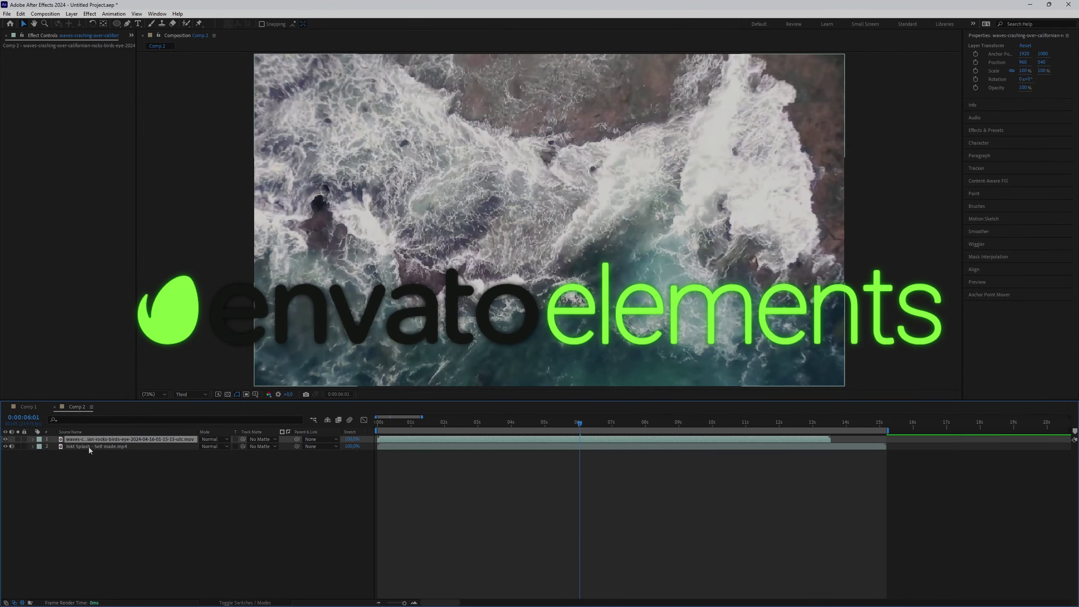
{"action": "left_click_drag", "start_coordinate": [110, 439], "coordinate": [103, 454]}
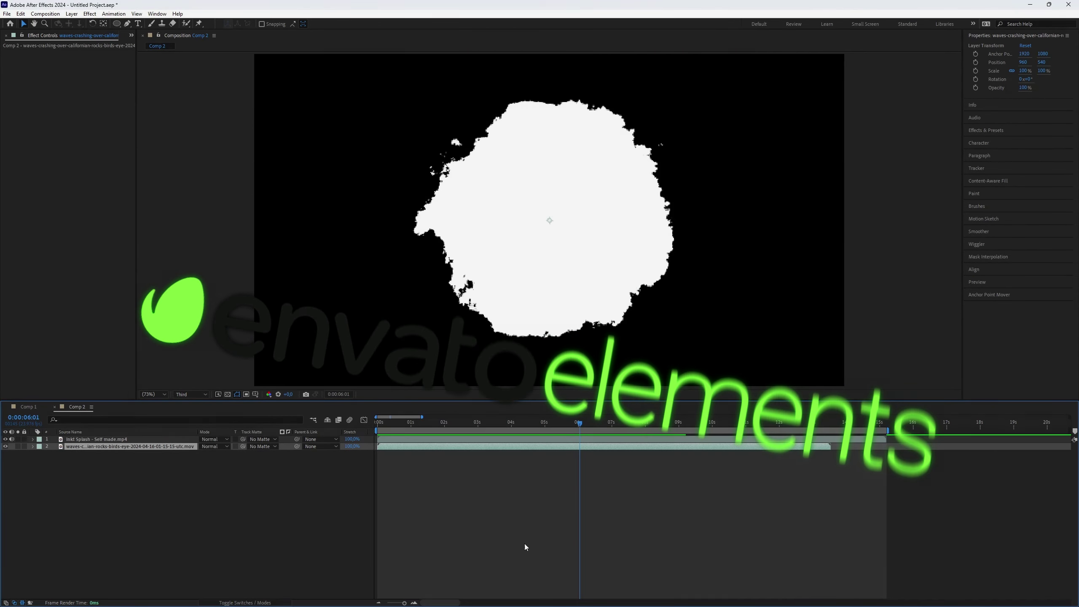
{"action": "left_click", "coordinate": [561, 441]}
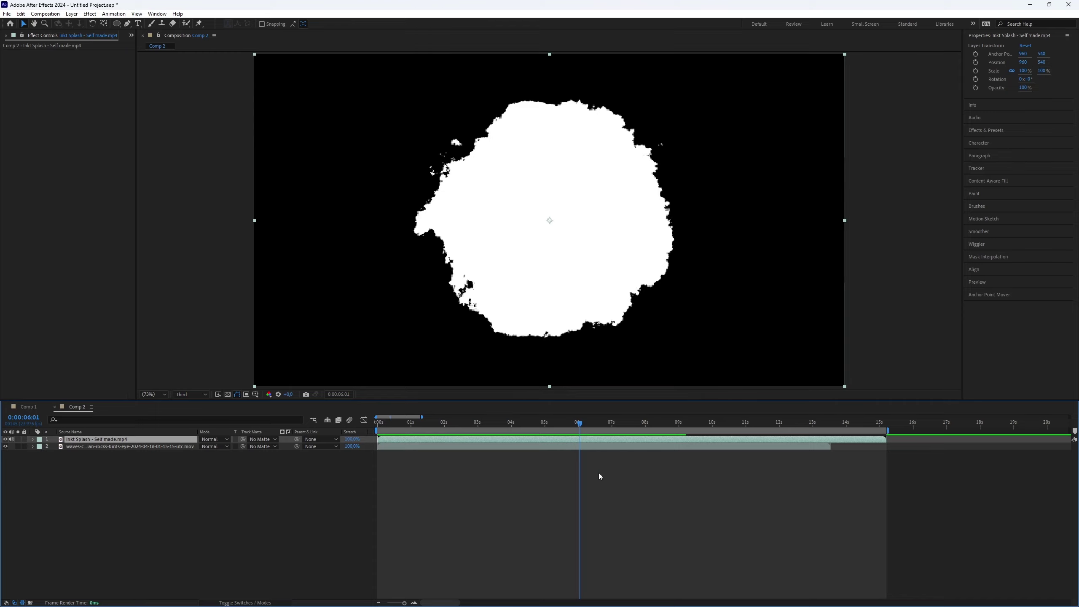
Set the Ink Splash layer's blend mode to Darken and move the playhead to 7 seconds
{"action": "left_click", "coordinate": [226, 447]}
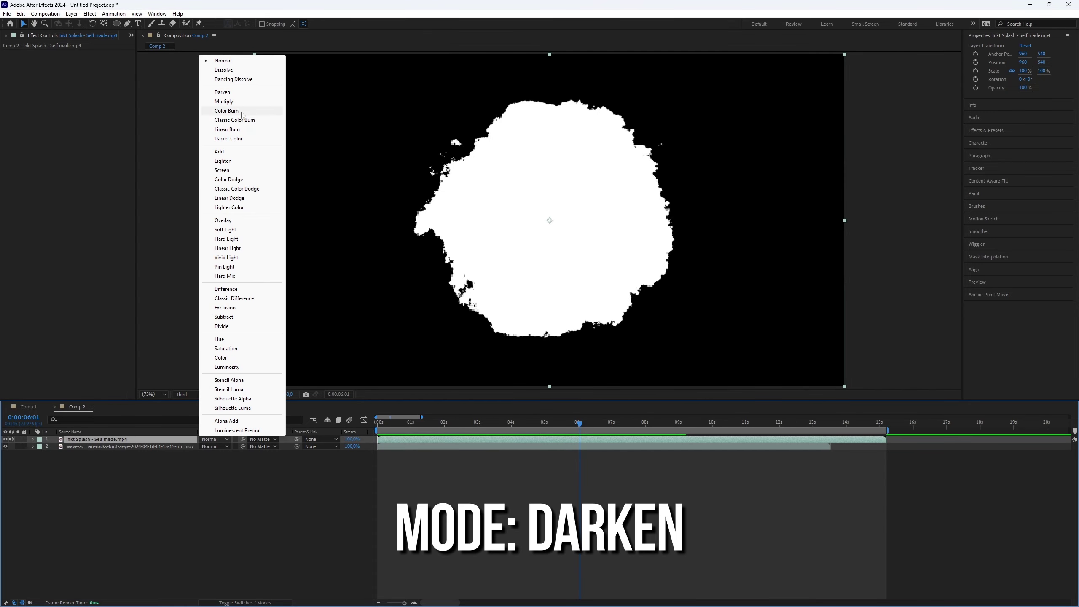
{"action": "left_click", "coordinate": [241, 93]}
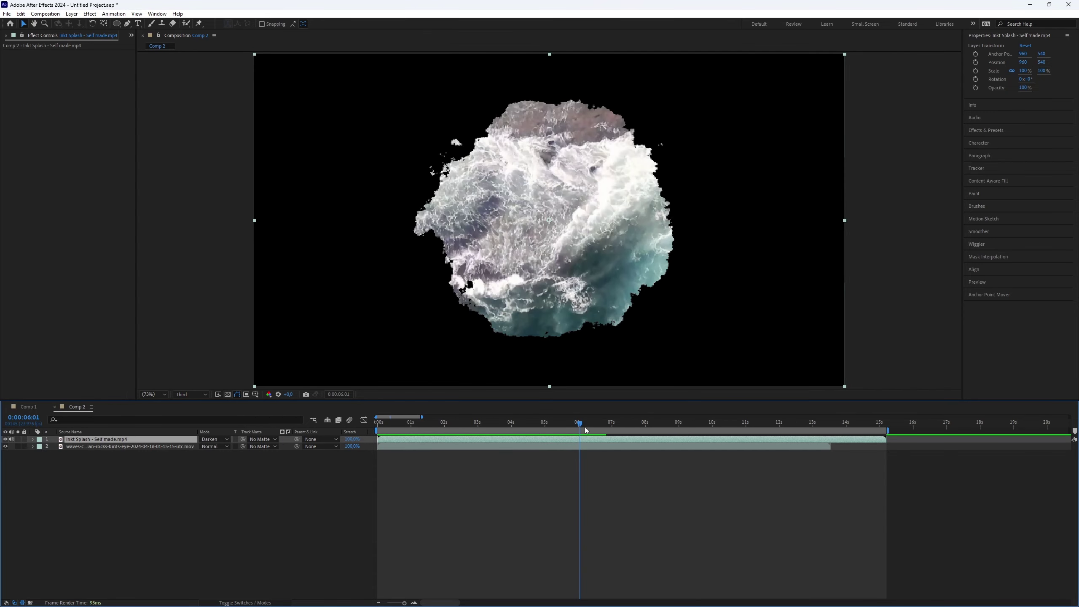
{"action": "left_click", "coordinate": [615, 427]}
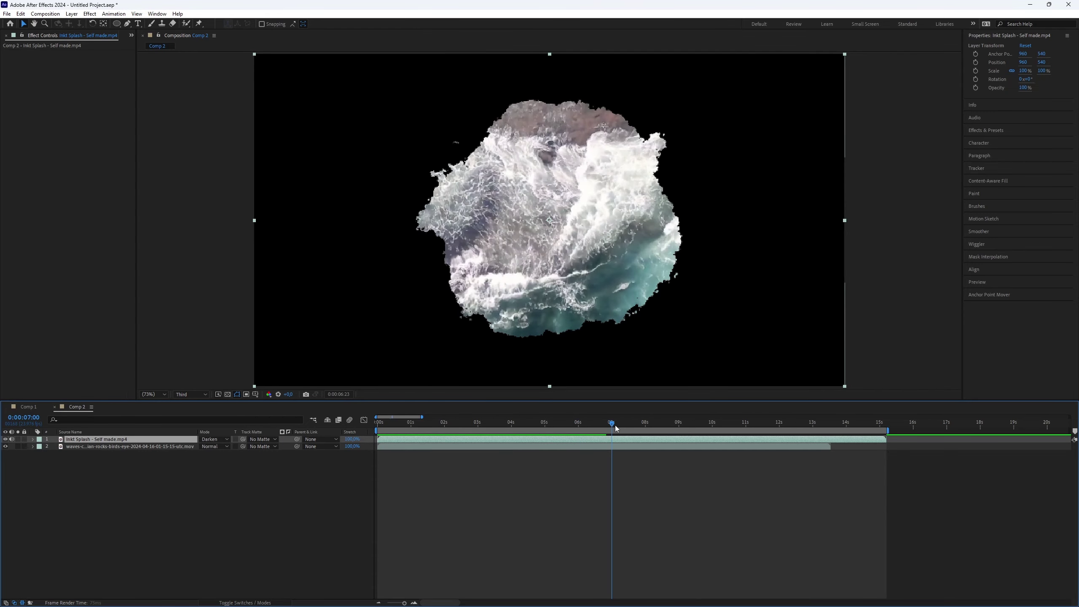